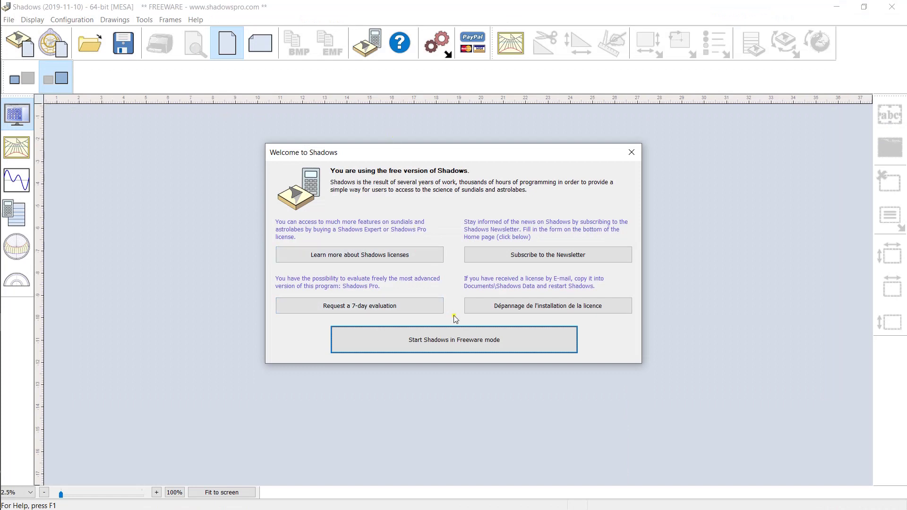
Step: Start the program in Freeware mode and begin creating a new vertical sundial
left_click(455, 341)
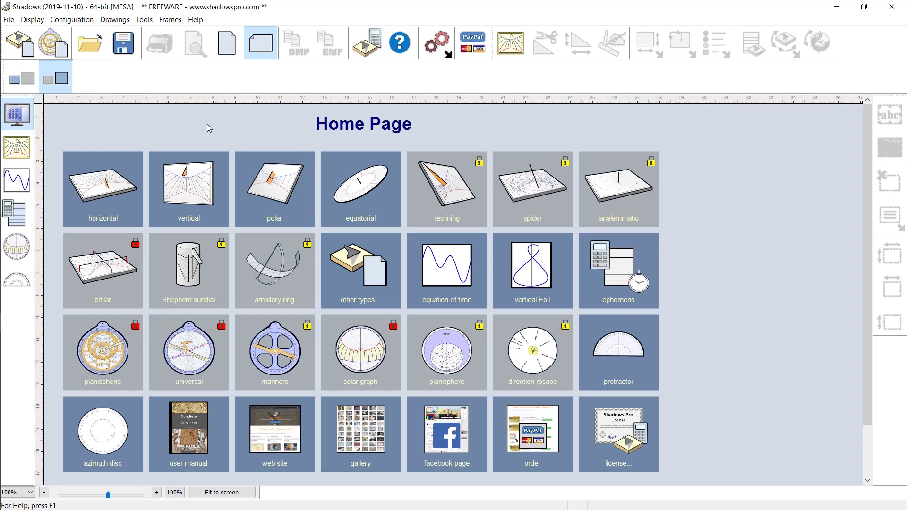
left_click(198, 188)
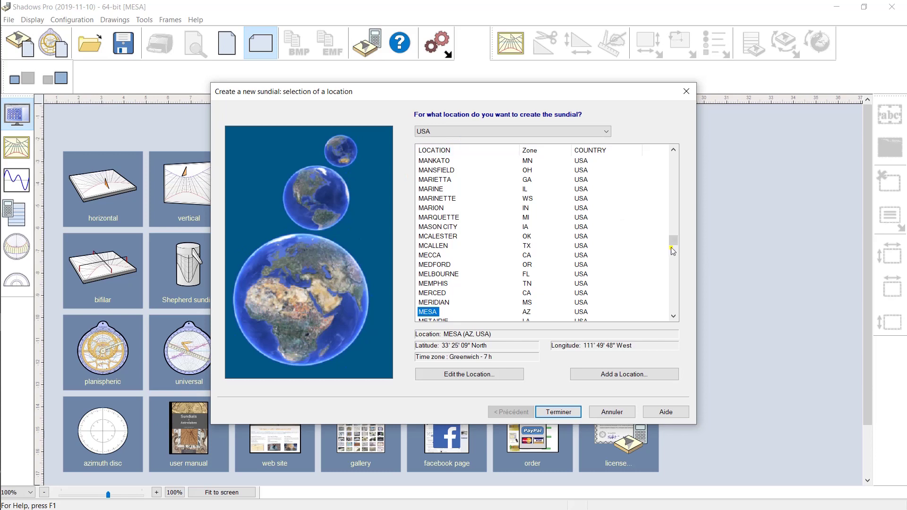
Step: Browse the USA locations and the list of available countries for the new sundial
left_click_drag(673, 240, 673, 176)
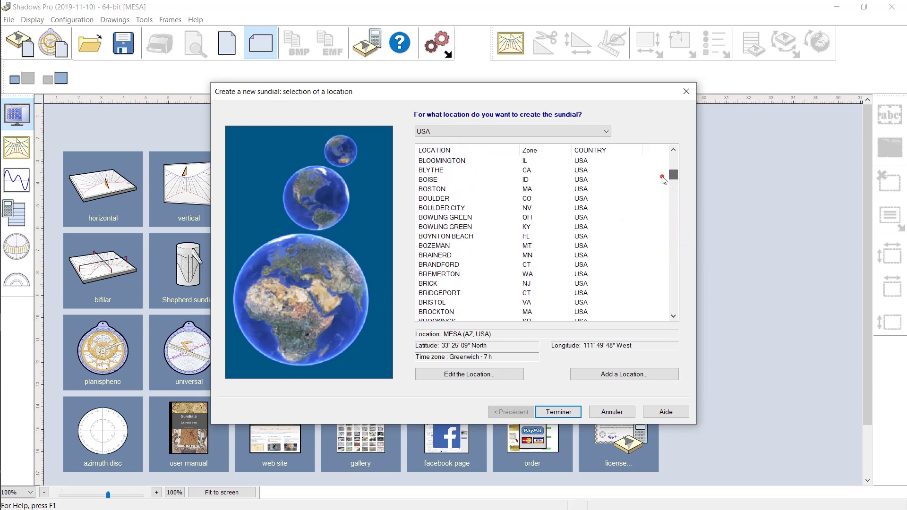
left_click(607, 131)
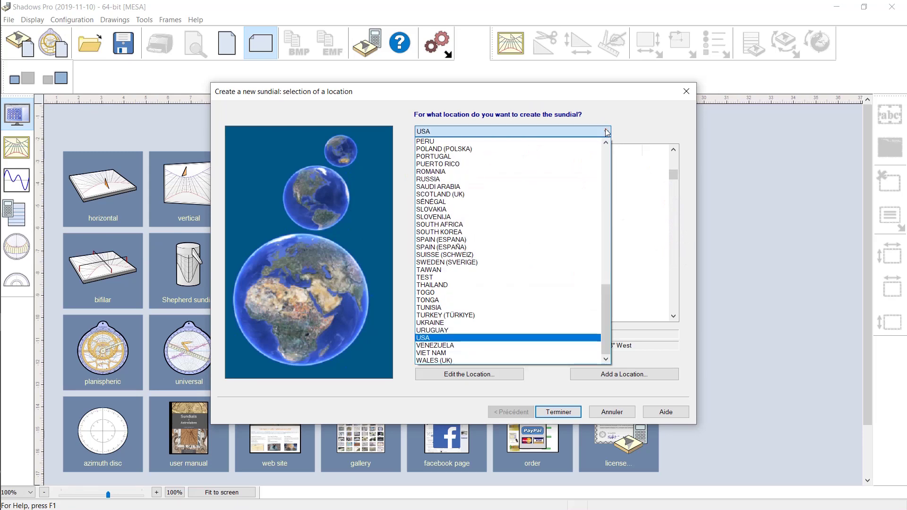
left_click(608, 186)
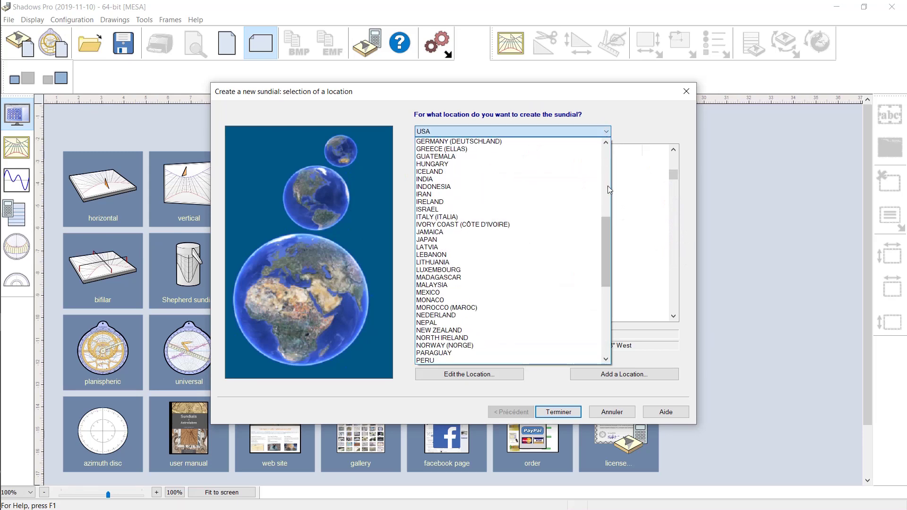
left_click(607, 186)
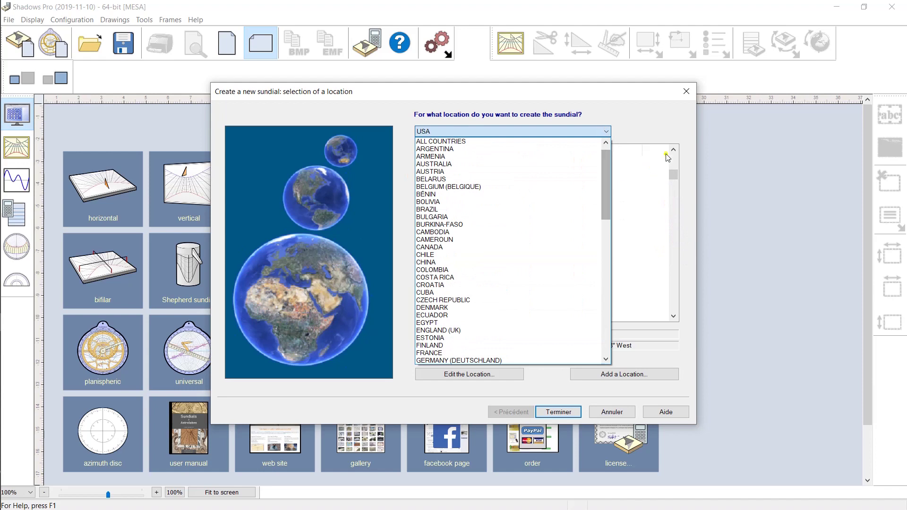
left_click(671, 127)
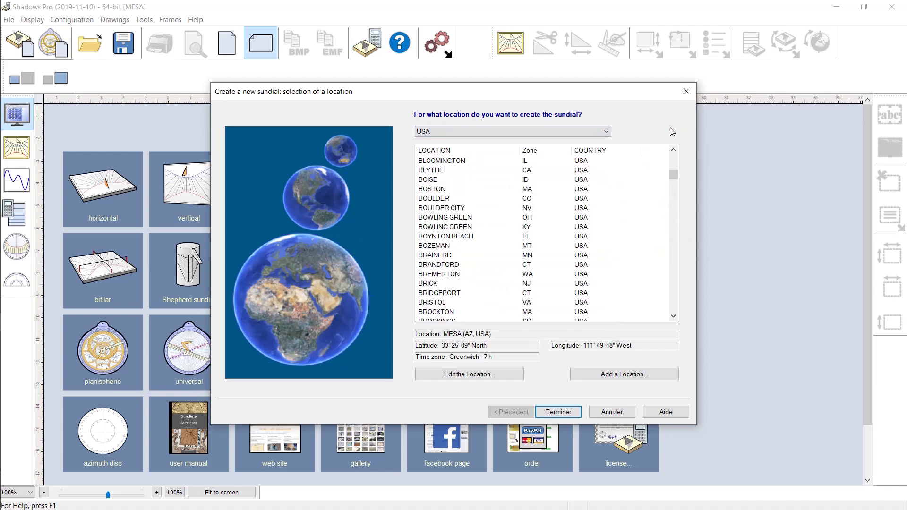
Step: Select Boulder City, NV and look at the form for entering a new location without adding one
left_click(461, 208)
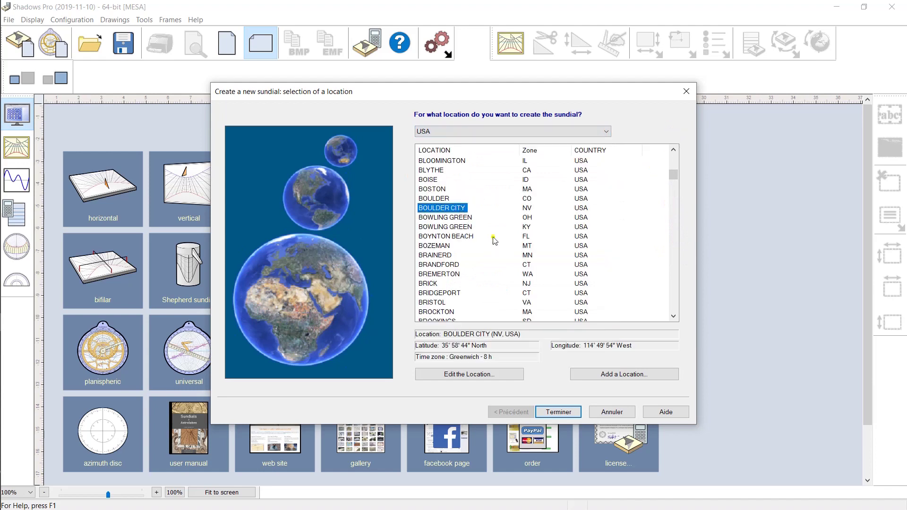
left_click(596, 375)
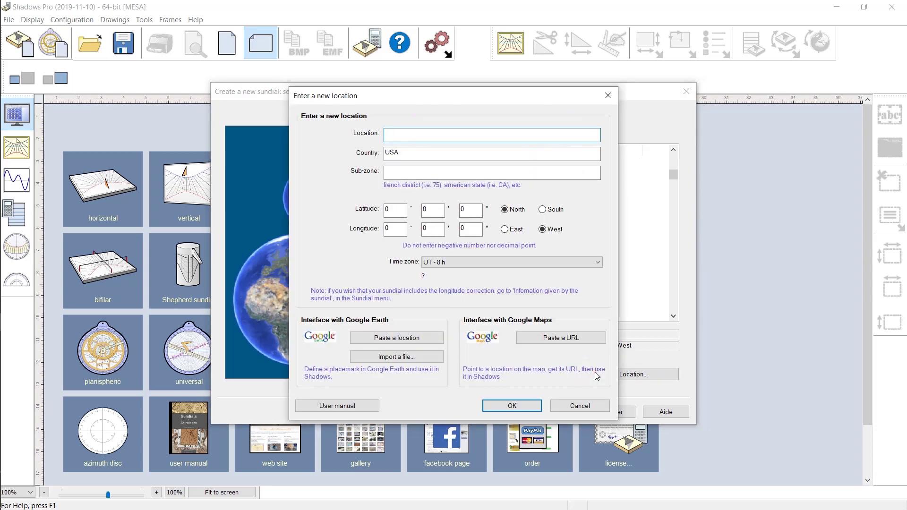
left_click(582, 405)
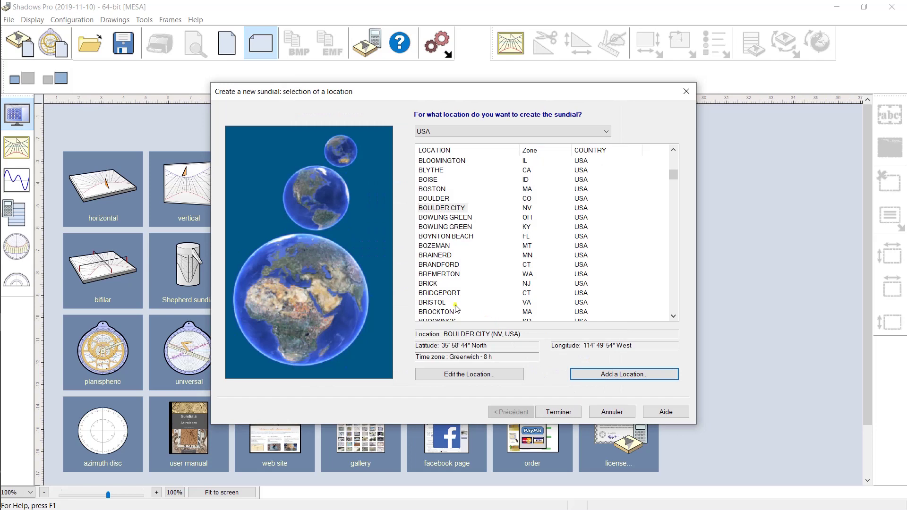
Step: Choose Buffalo, NY, USA as the location and create the vertical sundial
scroll(445, 307, "down", 4)
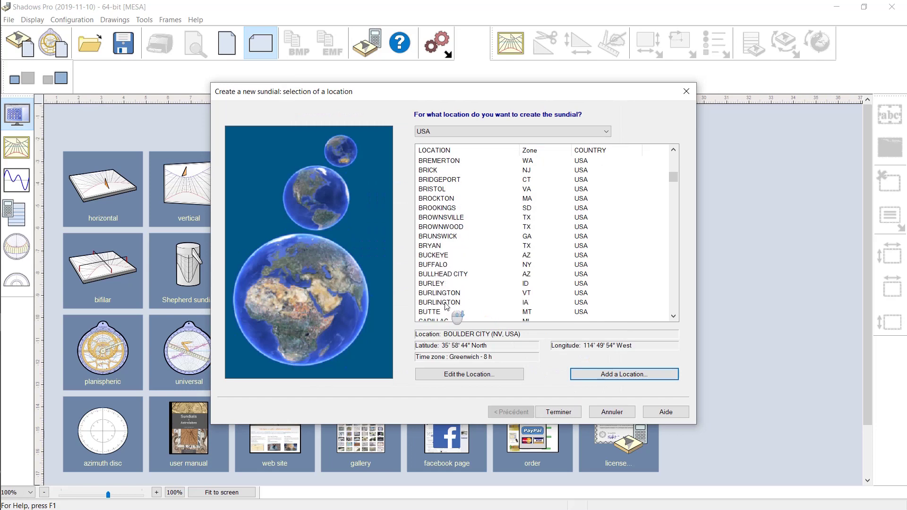
key("Tab")
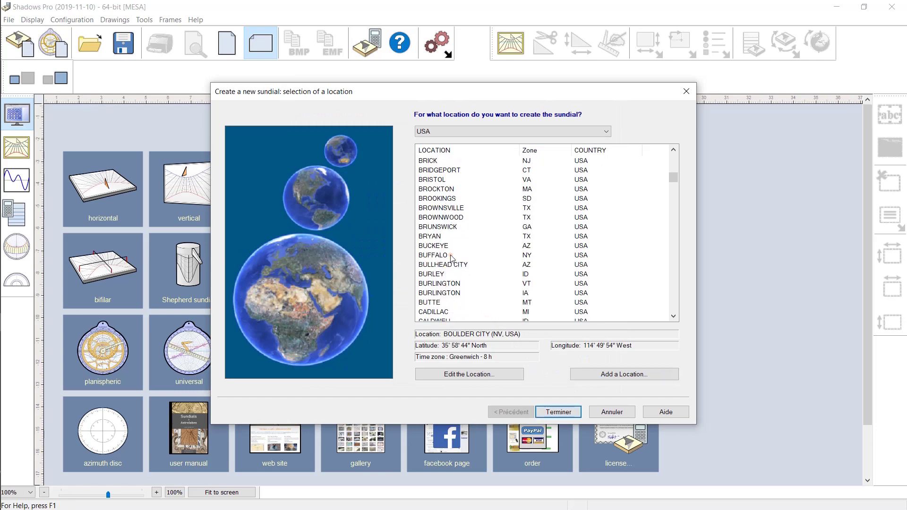
left_click(443, 257)
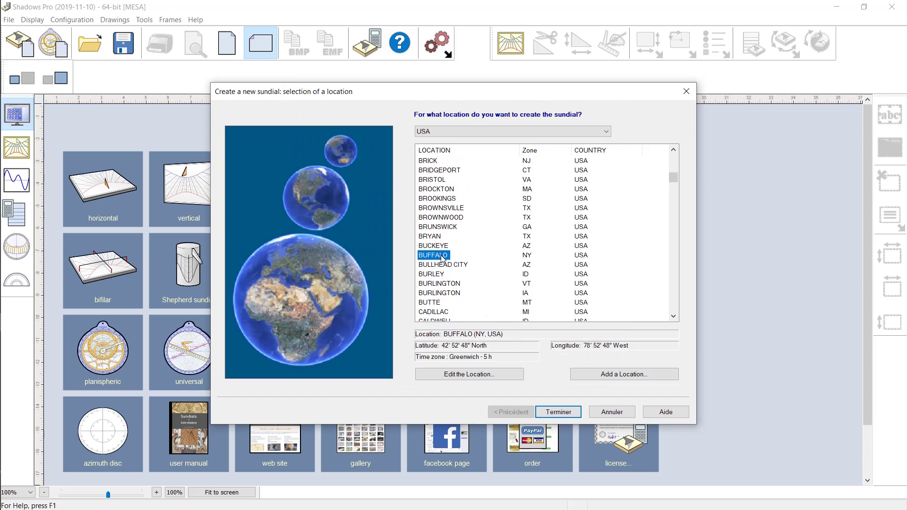
left_click(559, 412)
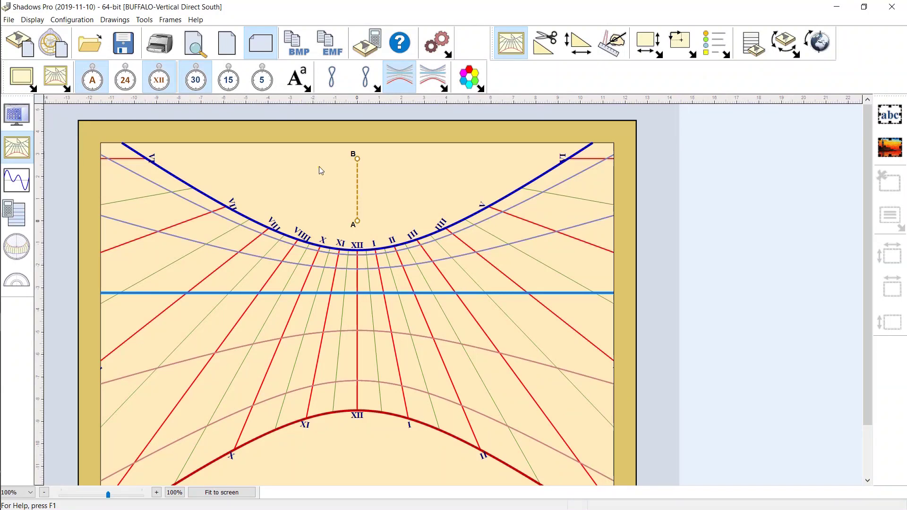
Step: Try the 15-minute and 5-minute lines, and finish with the 30-, 15- and 5-minute lines all hidden
left_click(226, 88)
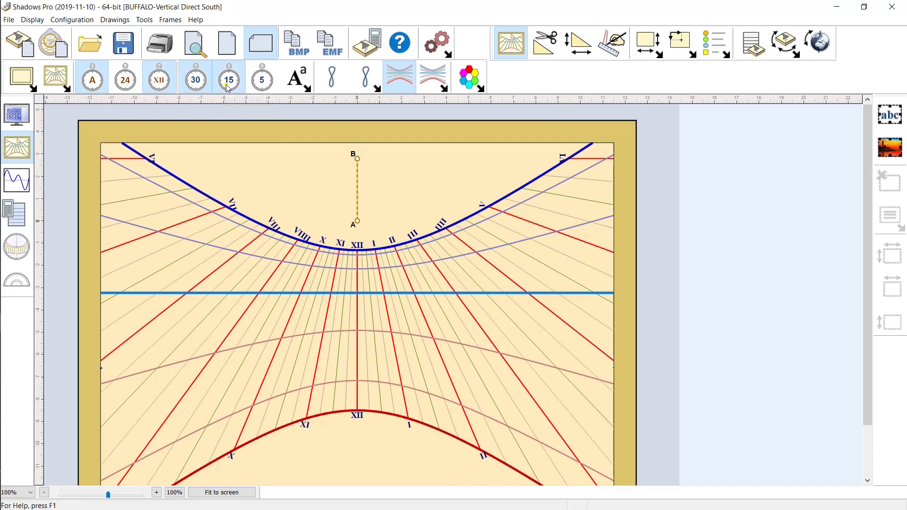
left_click(258, 85)
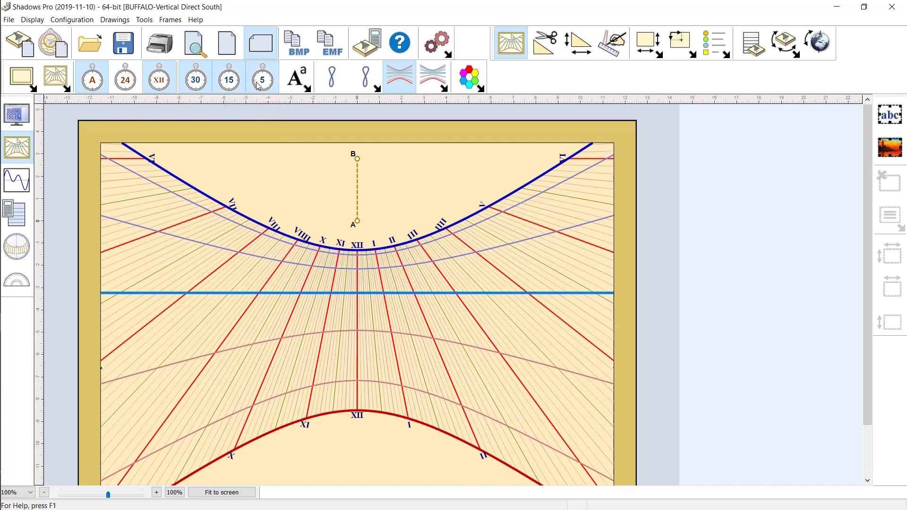
left_click(204, 84)
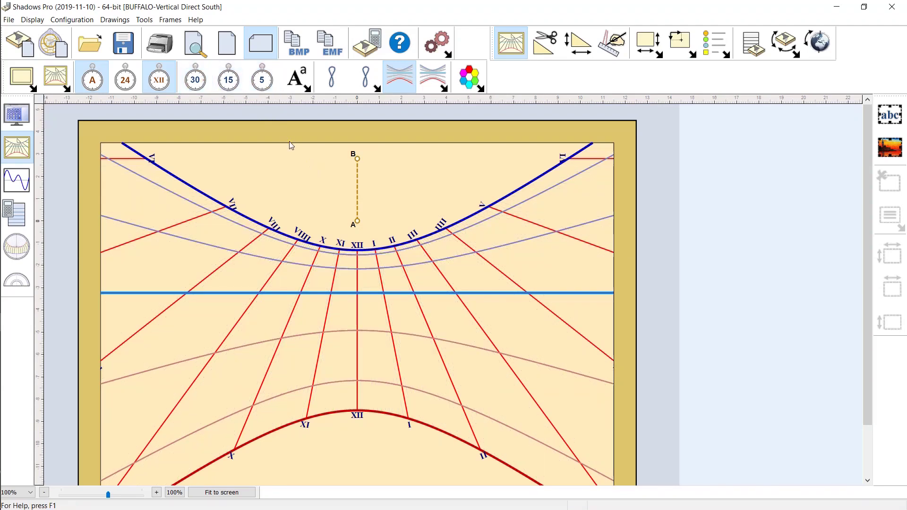
Step: Show the analemma curve on the noon line and label the hours in 24-hour format with Arabic numerals
left_click(336, 80)
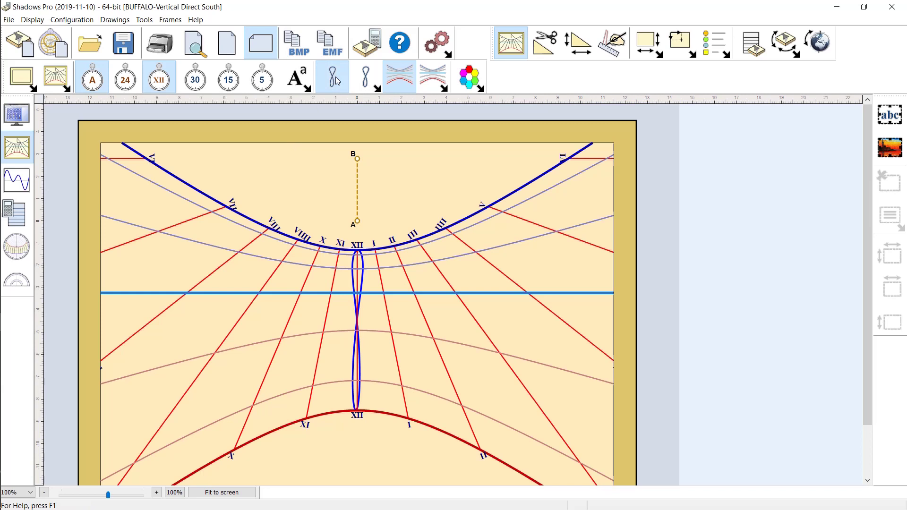
left_click(126, 86)
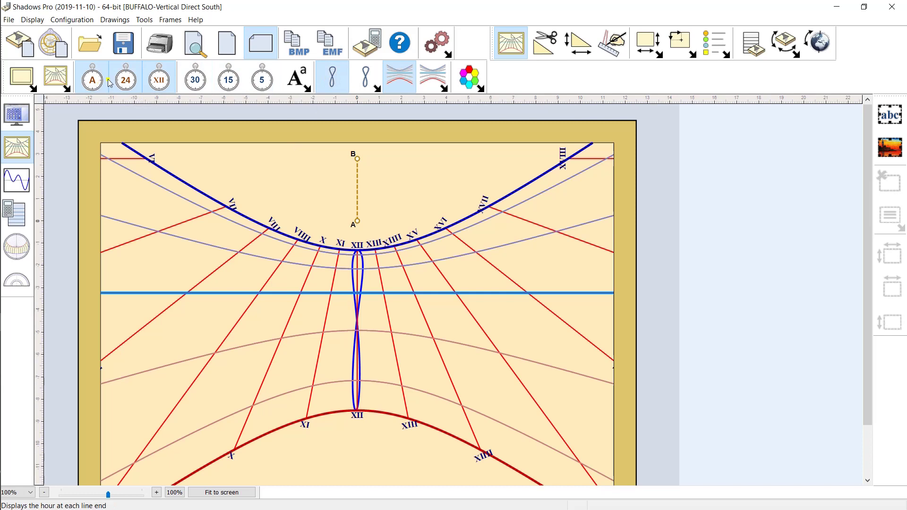
left_click(164, 82)
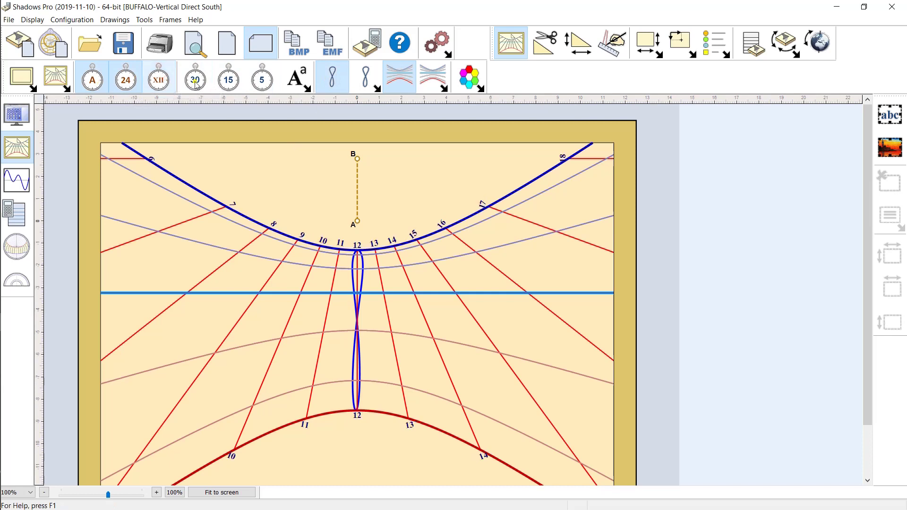
Step: Set the line style of the plain hour lines to blue (RGB 0, 0, 255)
left_click(468, 77)
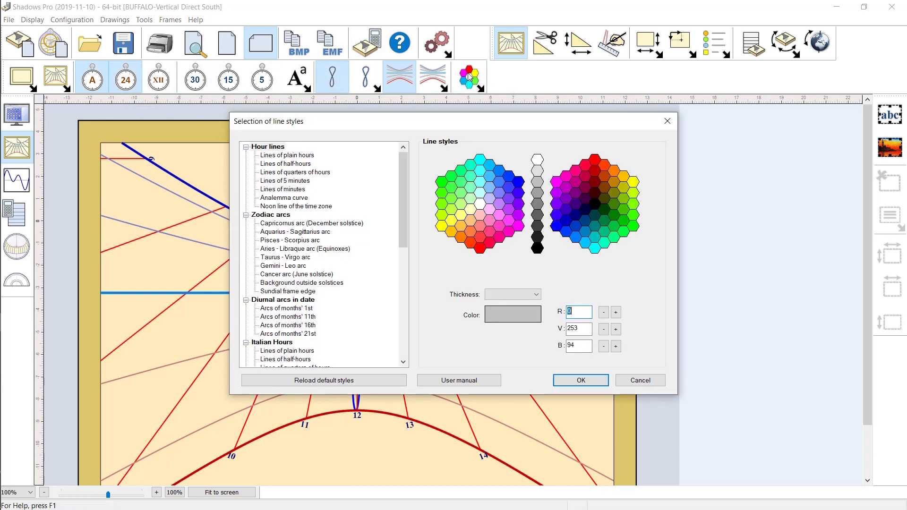
left_click(310, 155)
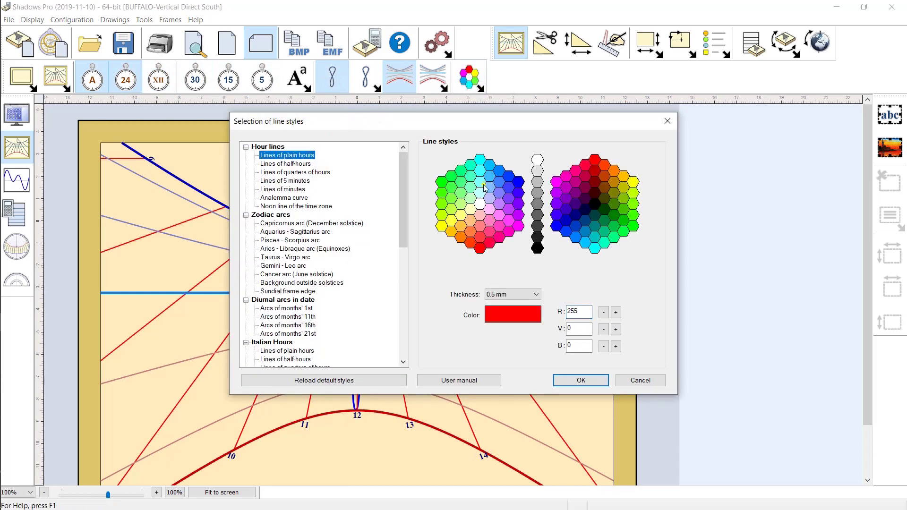
left_click(523, 183)
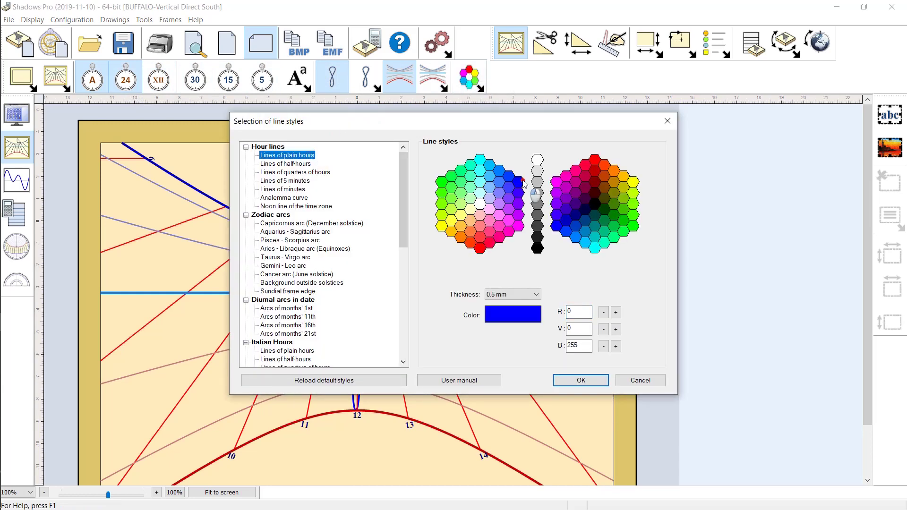
left_click(572, 379)
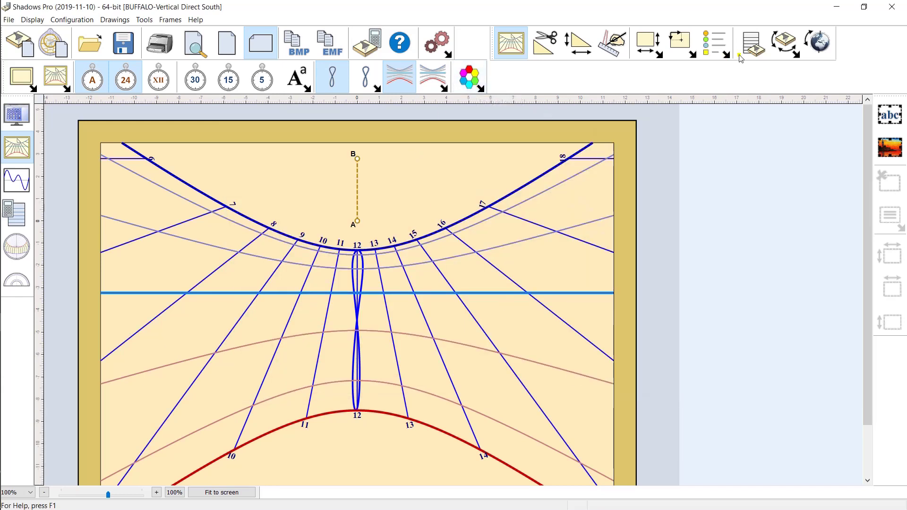
Step: Try a sundial declination of 20° and an opposite orientation, and return the declination to 0°
left_click(785, 55)
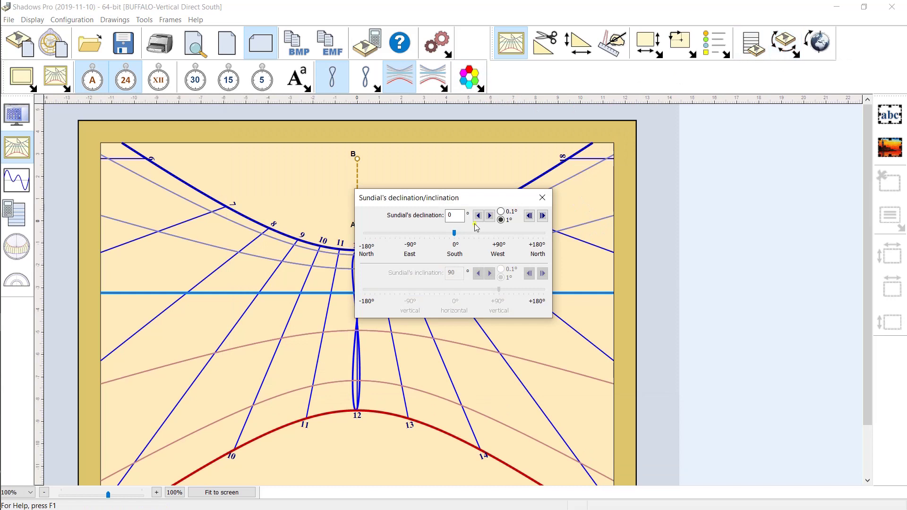
left_click(449, 215)
type("2")
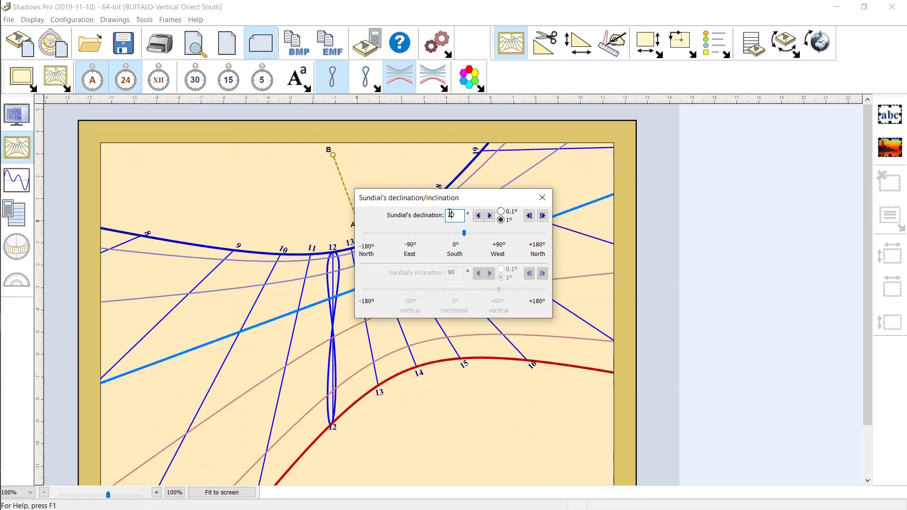
left_click_drag(464, 233, 429, 219)
type("0")
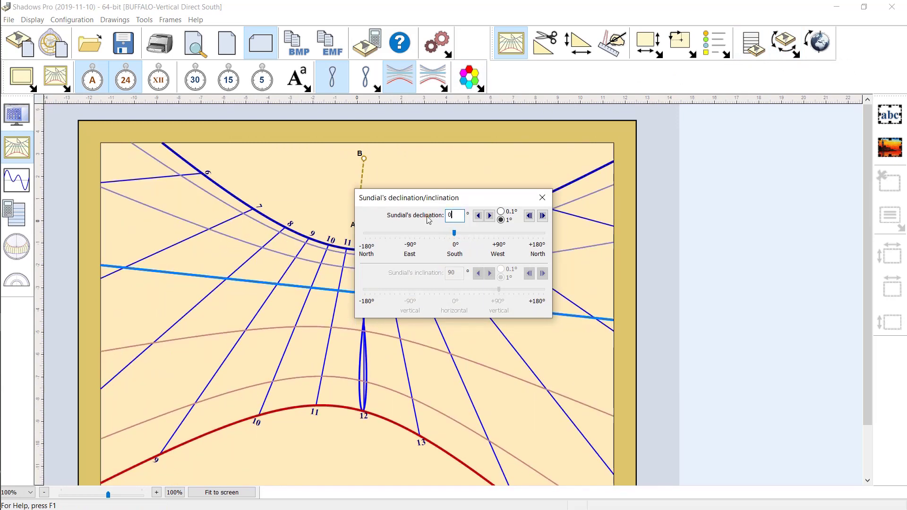
key("Return")
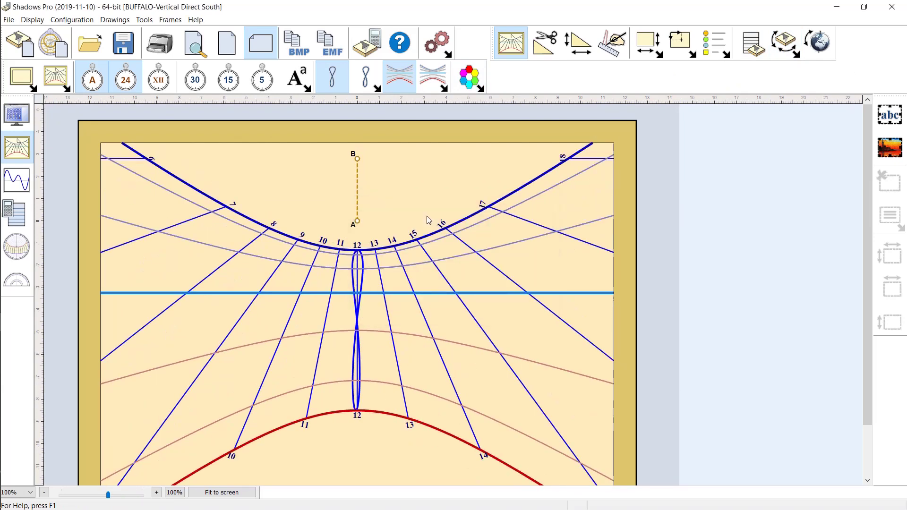
Step: Switch the hour lines to Mean Hour with the complete analemma curve and include the longitude correction
left_click(717, 56)
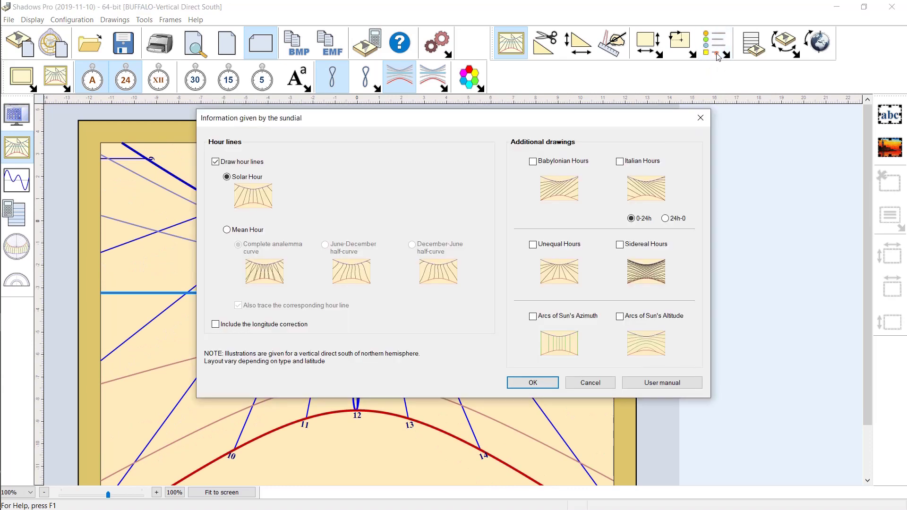
left_click(216, 325)
left_click(227, 230)
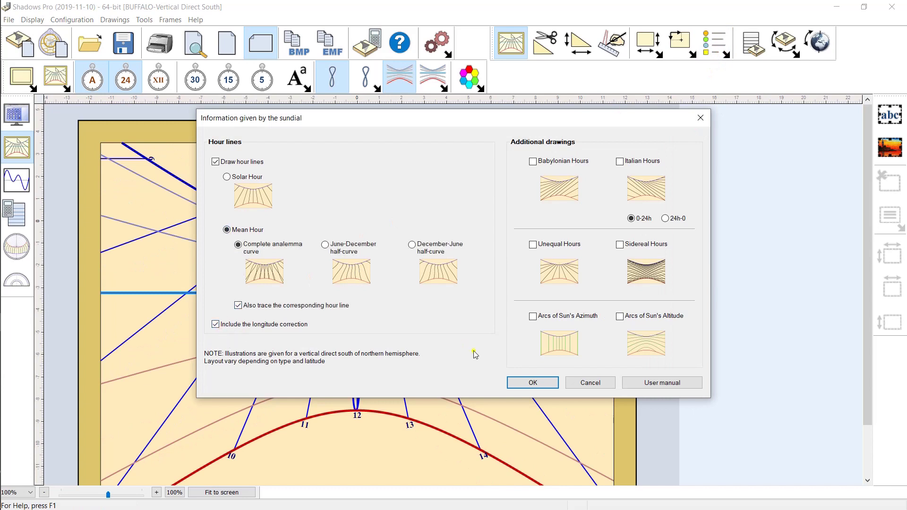
left_click(524, 382)
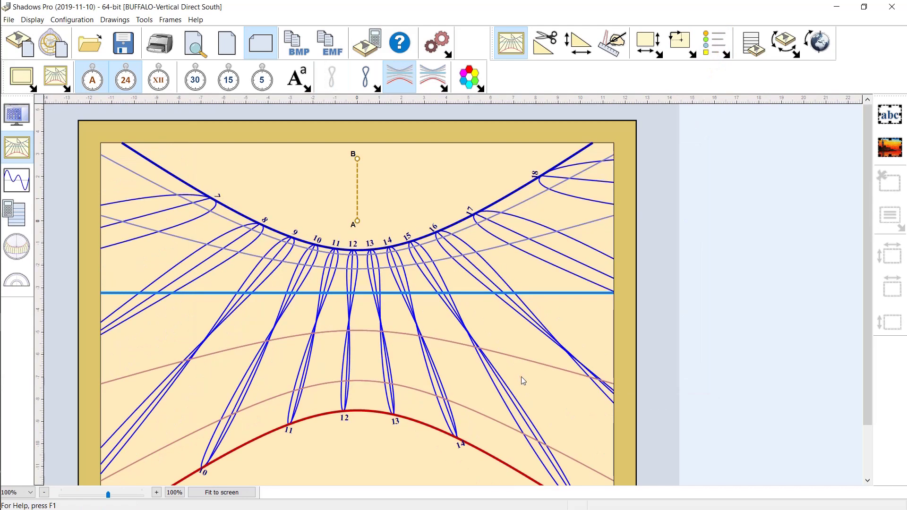
Step: Set the hour lines back to Solar Hour and add the Babylonian Hours and Italian Hours drawings
left_click(718, 53)
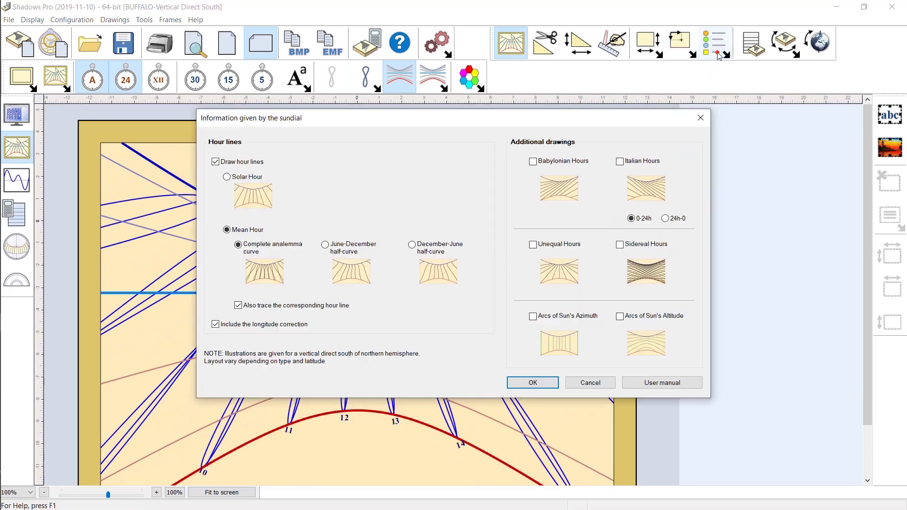
left_click(227, 176)
left_click(533, 162)
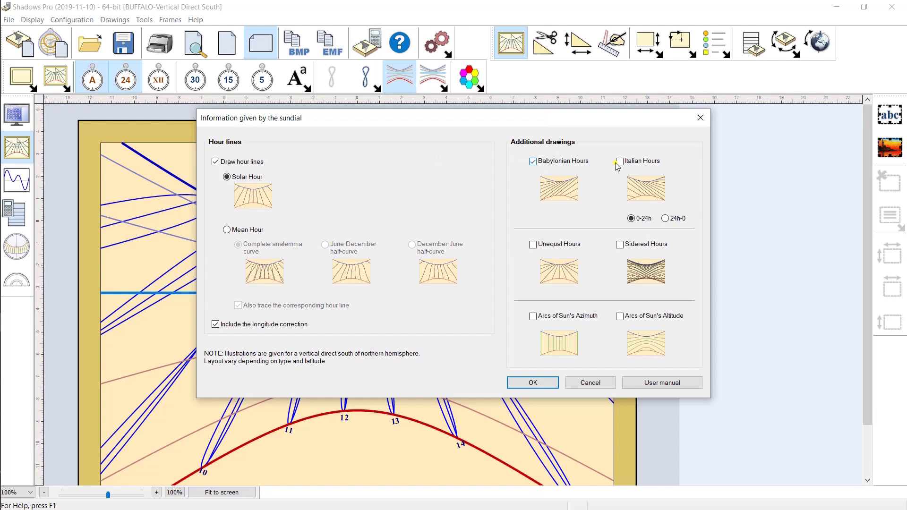
left_click(552, 383)
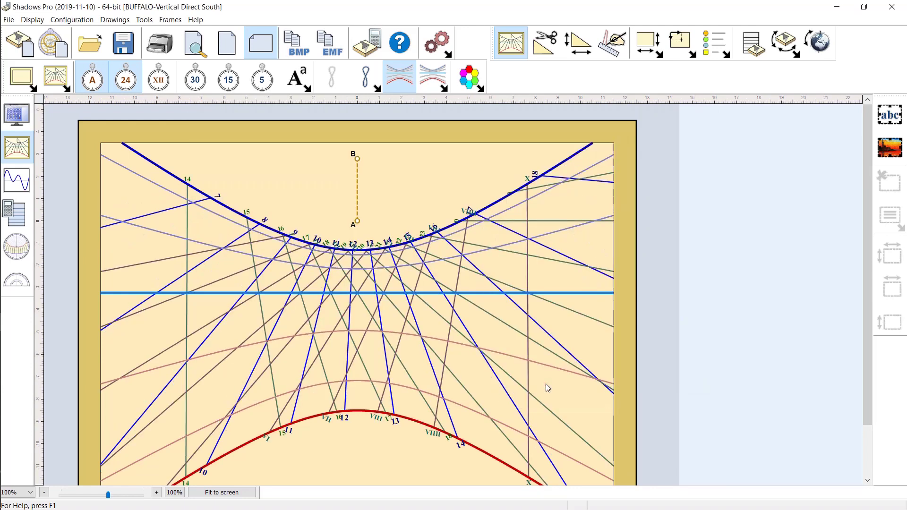
Step: Remove the Babylonian Hours and Italian Hours from the sundial's additional drawings
left_click(717, 49)
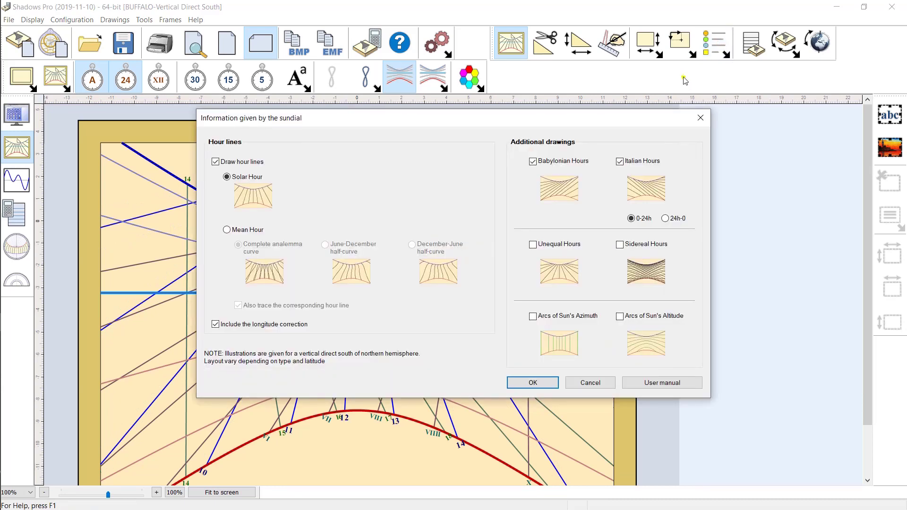
left_click(533, 161)
left_click(620, 162)
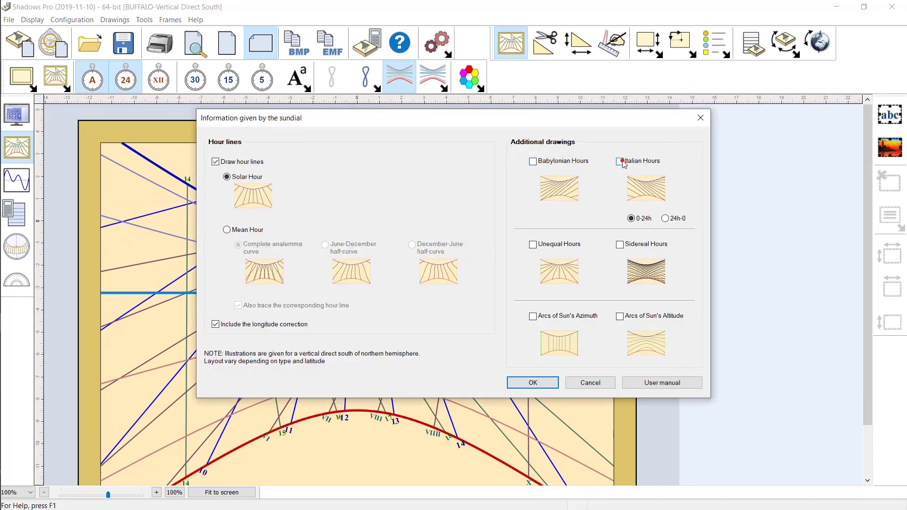
left_click(535, 387)
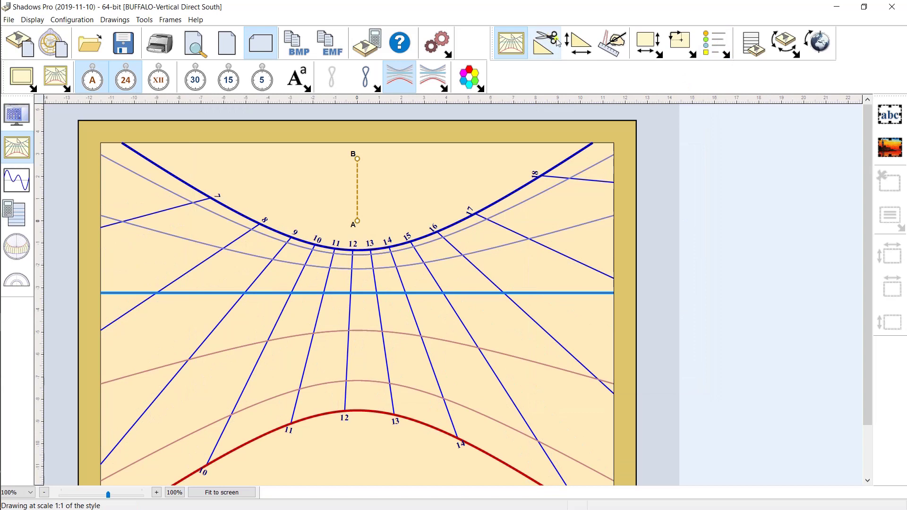
Step: View the dimensioned schematic of the style and its 1:1 scale drawing, and return to the sundial drawing
left_click(584, 45)
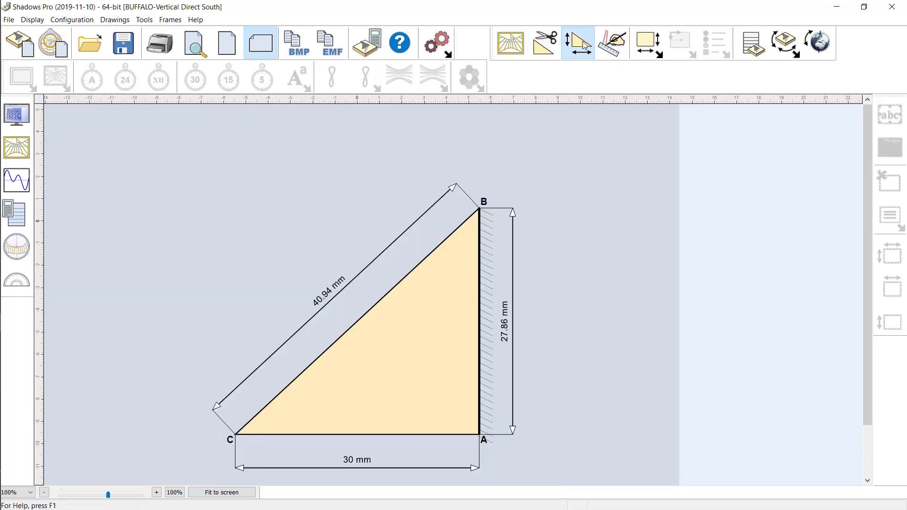
left_click(543, 55)
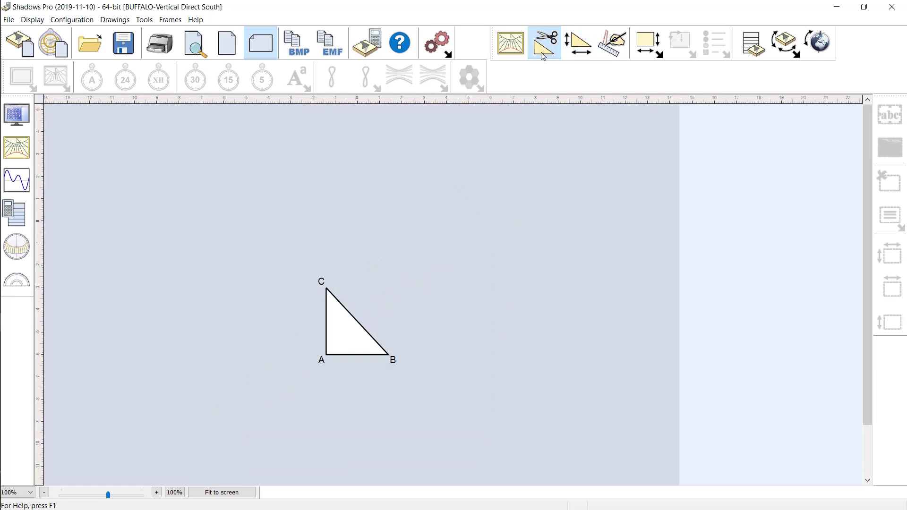
left_click(646, 46)
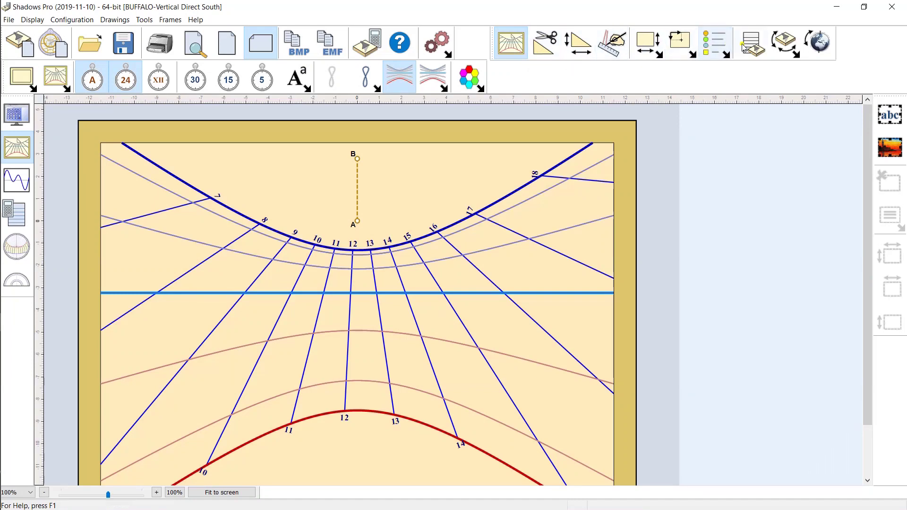
Step: Switch the sundial's dimensions to manual mode and set its width and height to 200 mm
left_click(644, 45)
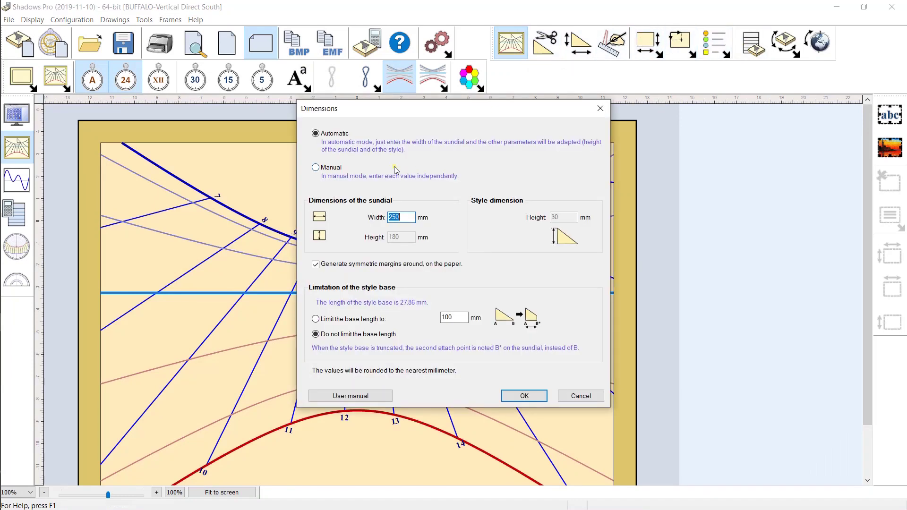
left_click(326, 170)
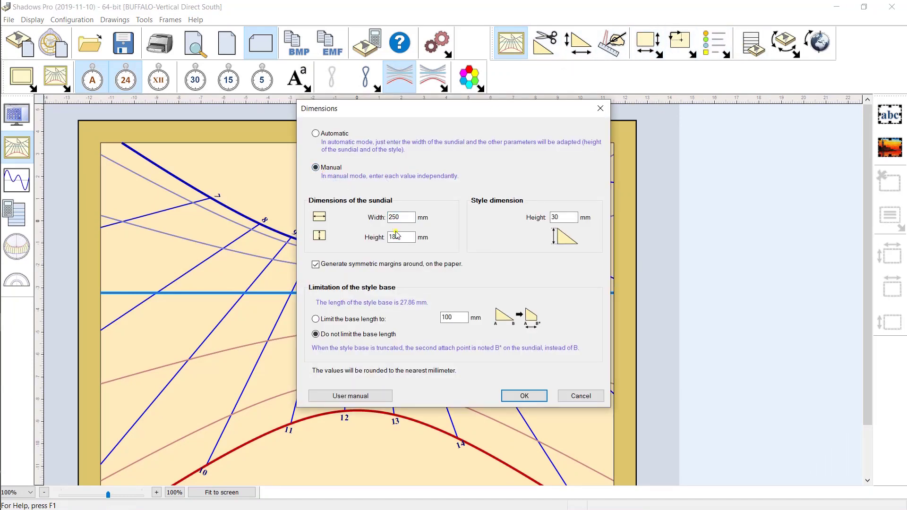
left_click(400, 217)
left_click_drag(400, 217, 386, 219)
type("200")
key("Return")
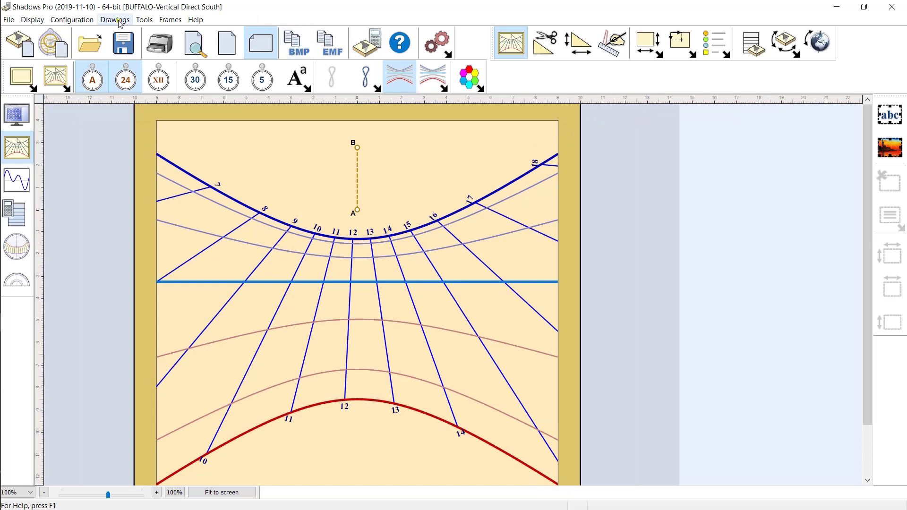
left_click(72, 19)
mouse_move(115, 174)
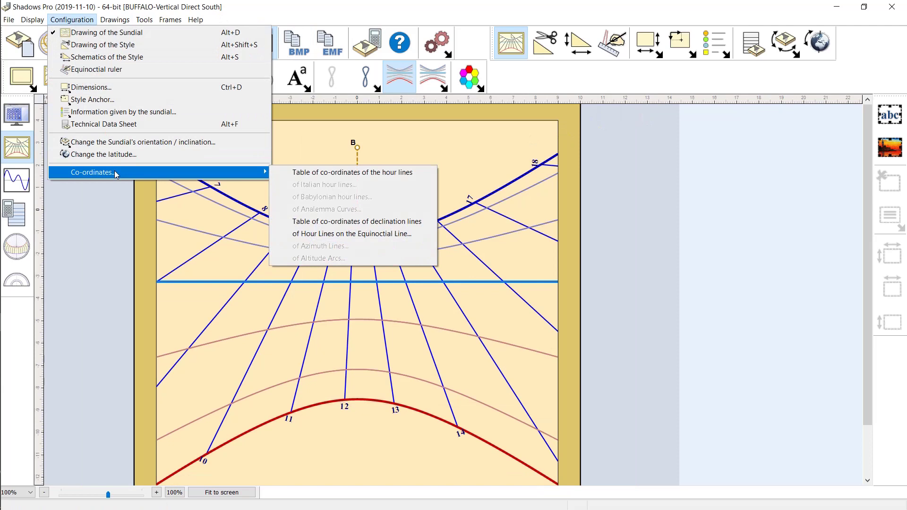
mouse_move(9, 19)
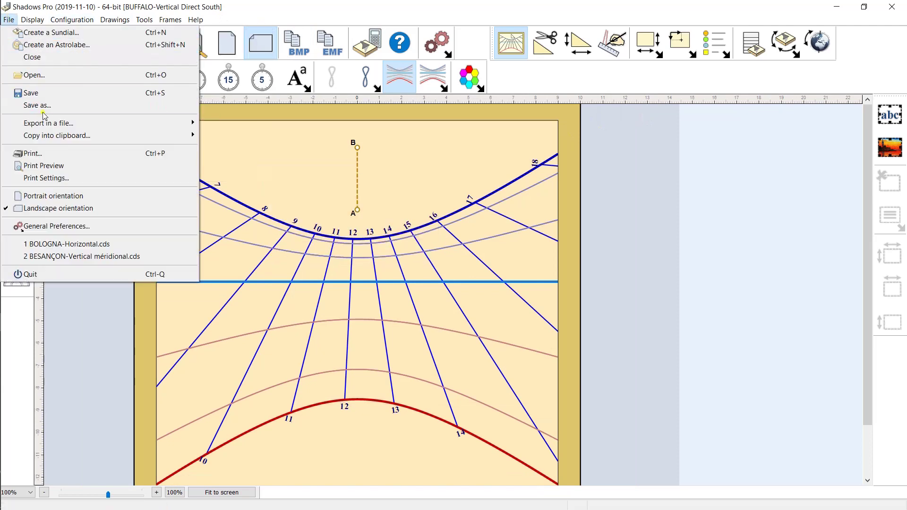
mouse_move(47, 128)
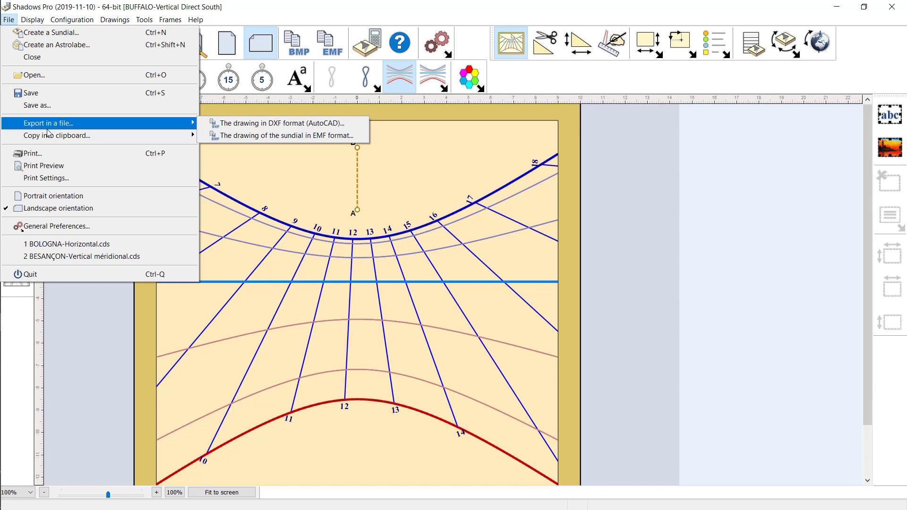
left_click(230, 177)
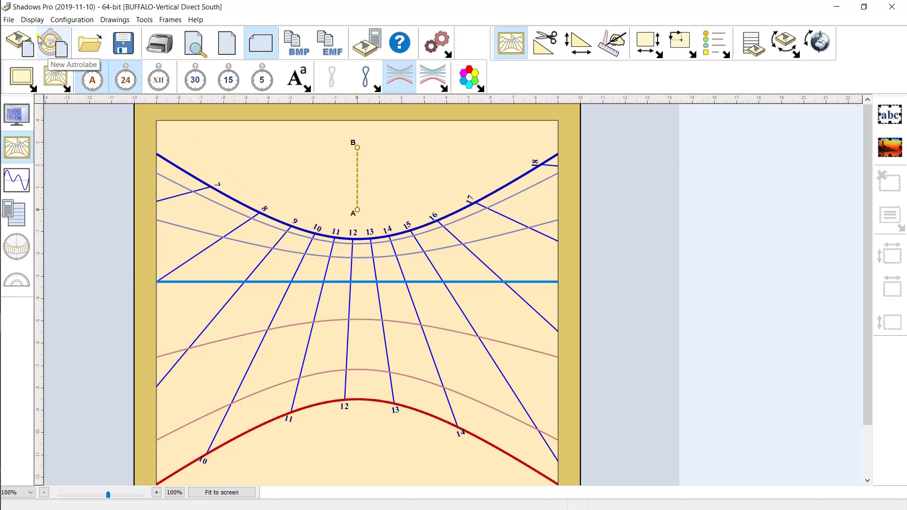
Step: Check the print preview of the sundial drawing and close it
left_click(13, 21)
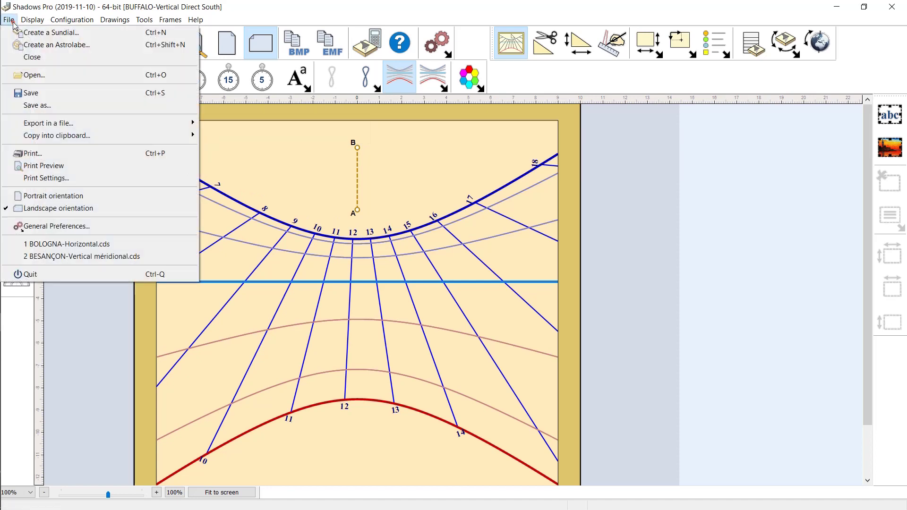
left_click(49, 165)
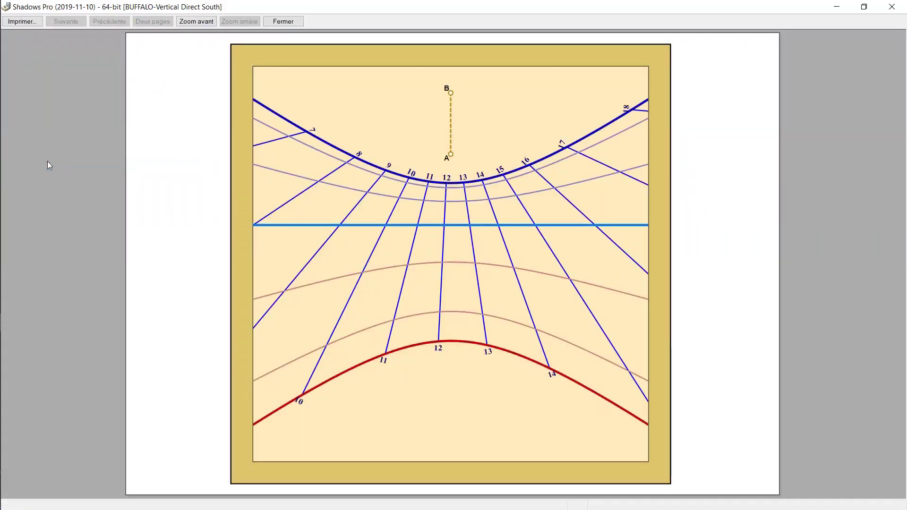
left_click(284, 22)
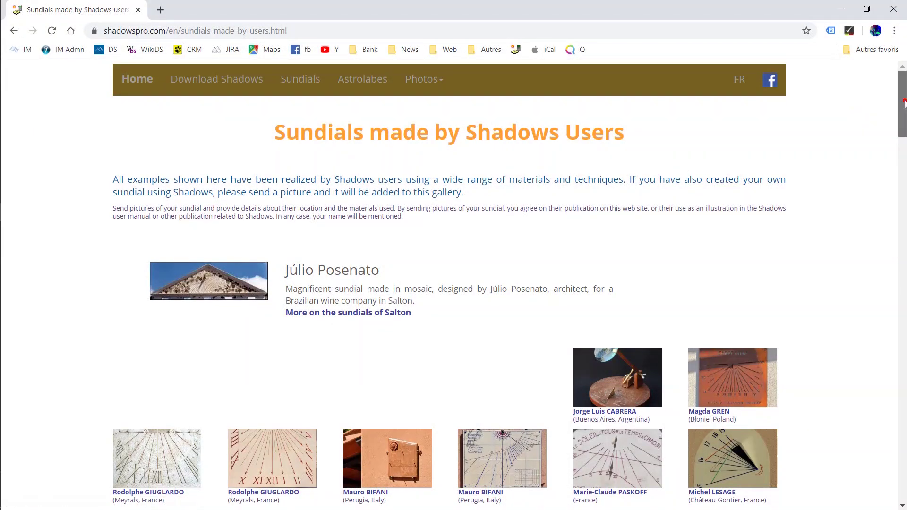
Step: Look through the gallery of sundials made by Shadows users on the shadowspro.com page in the web browser
left_click_drag(904, 103, 905, 415)
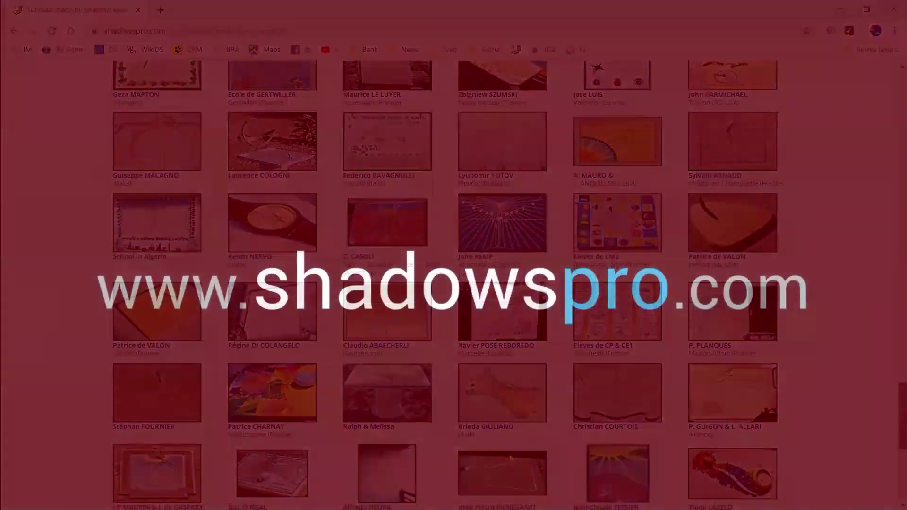